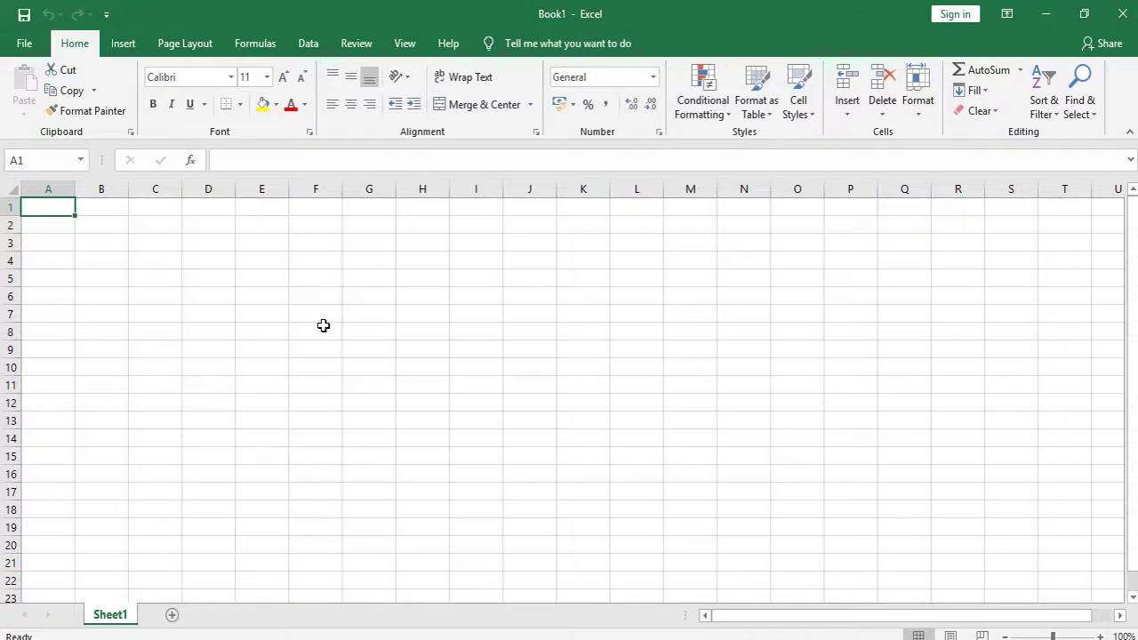
# Enter 678, 90, 78 and 56 down column B starting at B1
pyautogui.press('Right')
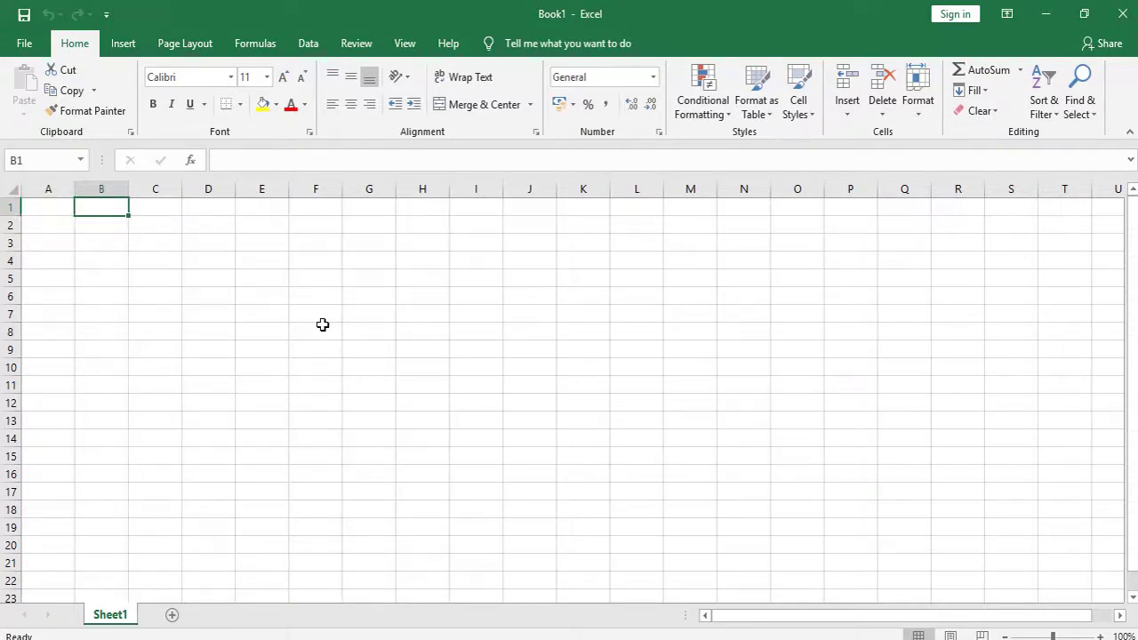
pyautogui.write('678')
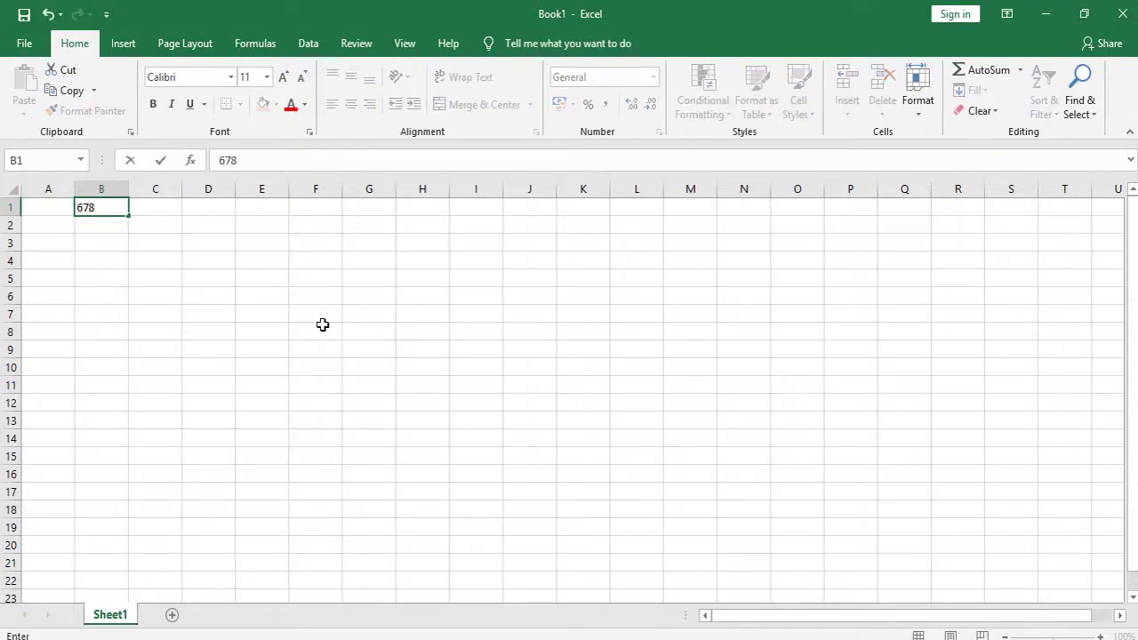
pyautogui.press('Return')
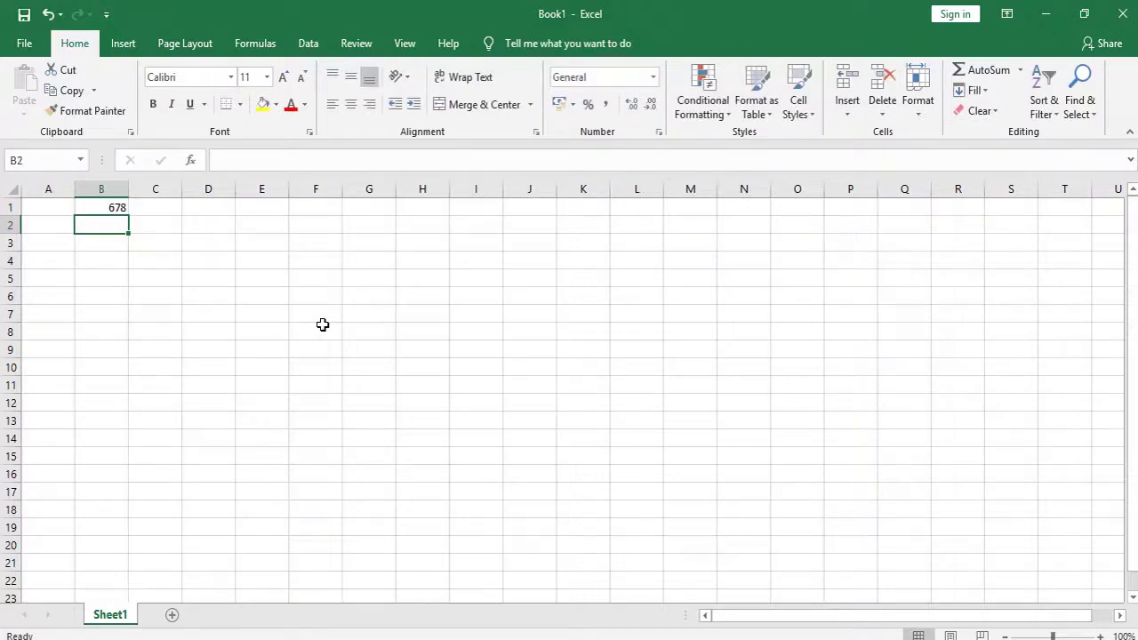
pyautogui.write('90')
pyautogui.press('Return')
pyautogui.write('7')
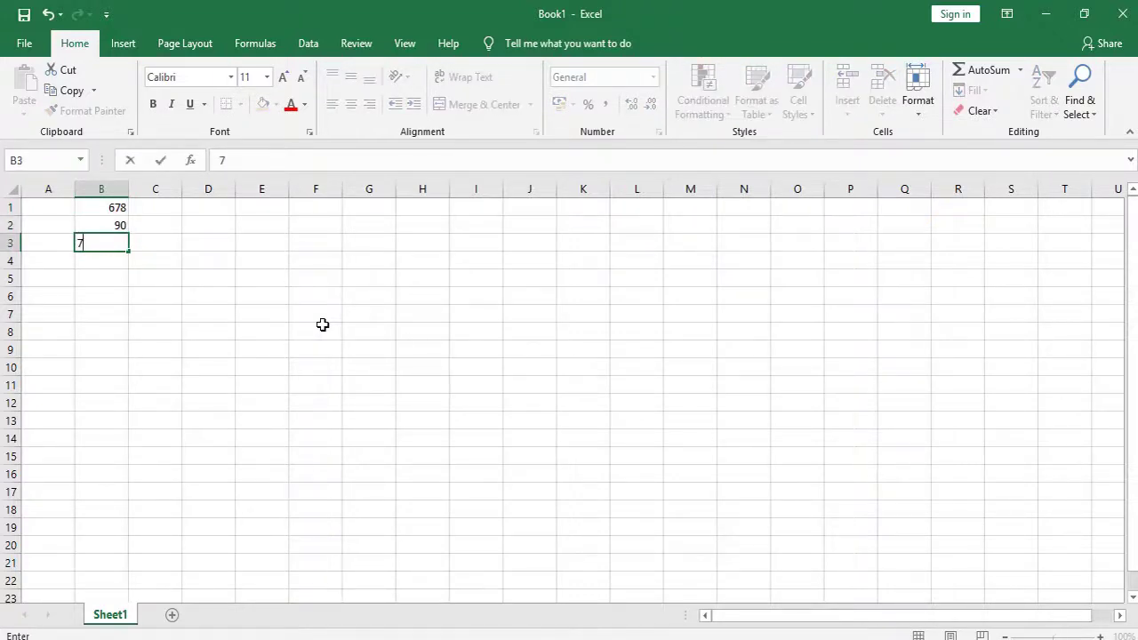
pyautogui.write('8')
pyautogui.press('Return')
pyautogui.write('56')
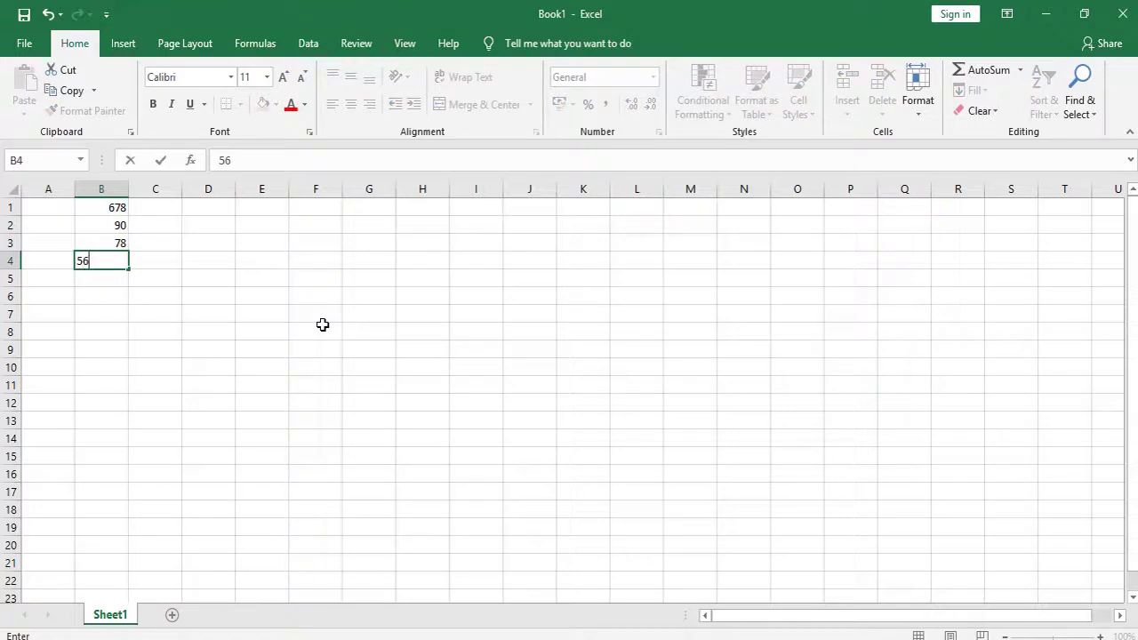
pyautogui.press('Return')
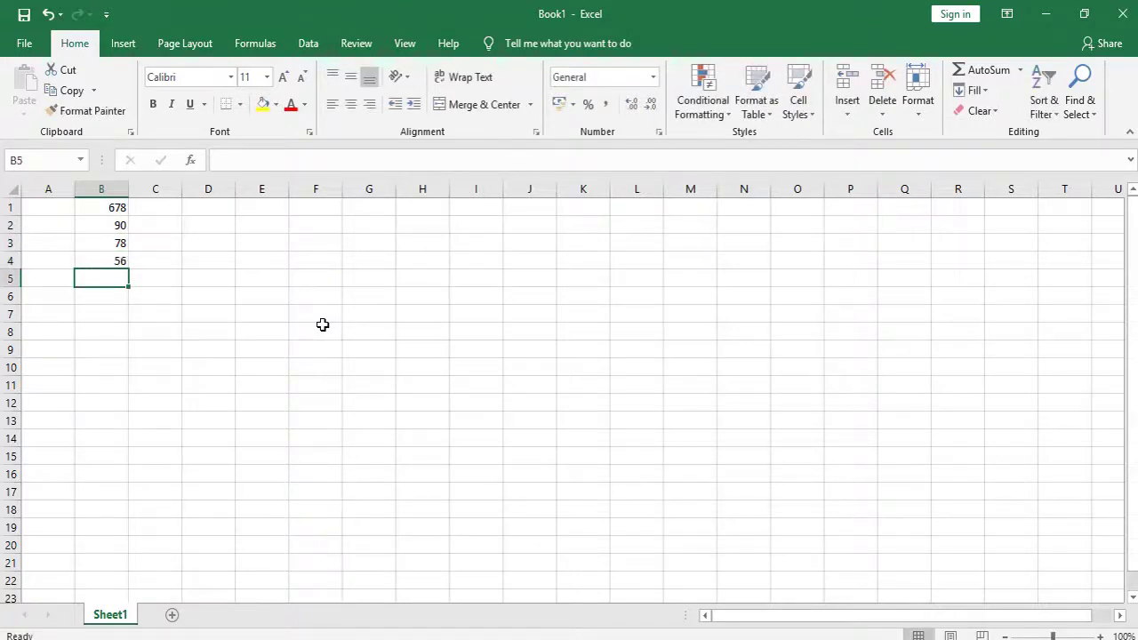
# Continue column B with 20, 70, 79 and 89 in B5:B8
pyautogui.write('20')
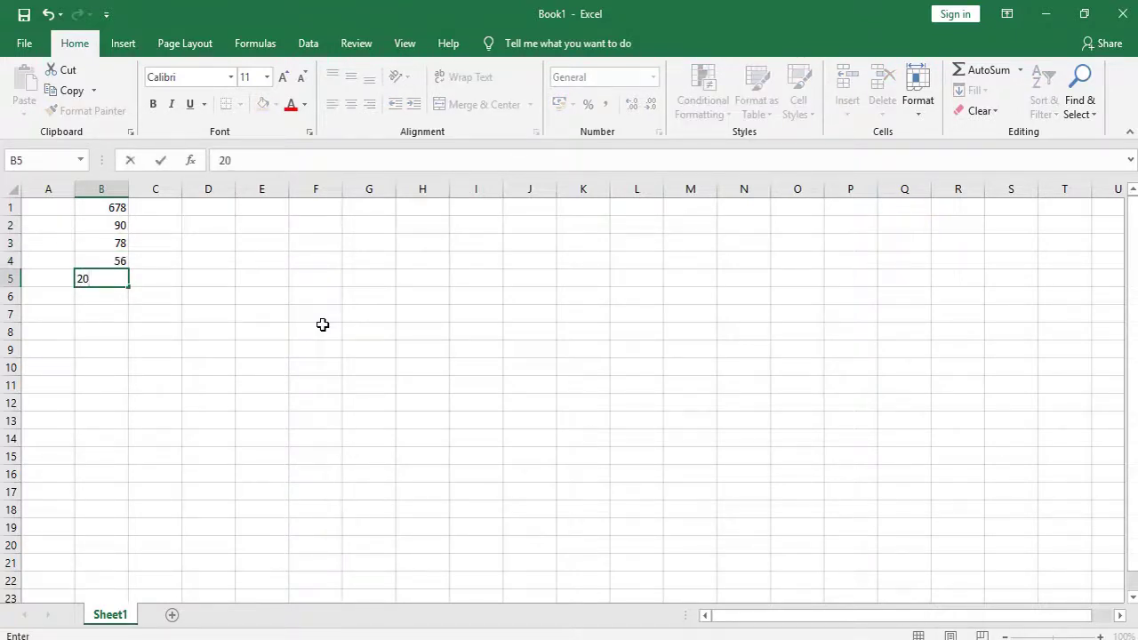
pyautogui.press('Return')
pyautogui.write('70')
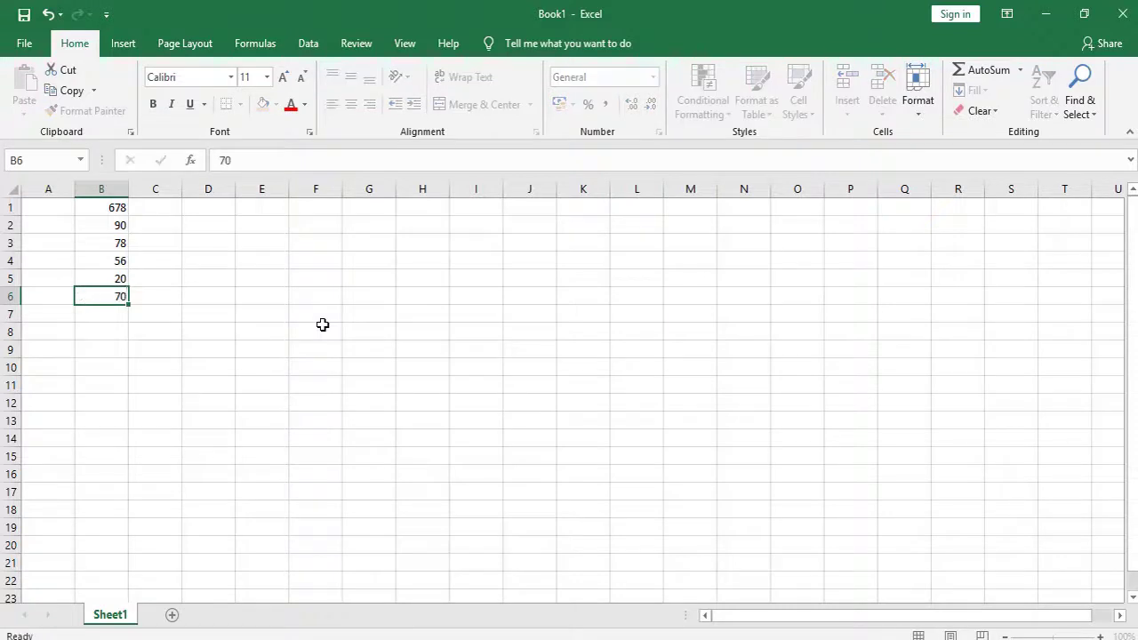
pyautogui.press('Return')
pyautogui.write('79')
pyautogui.press('Return')
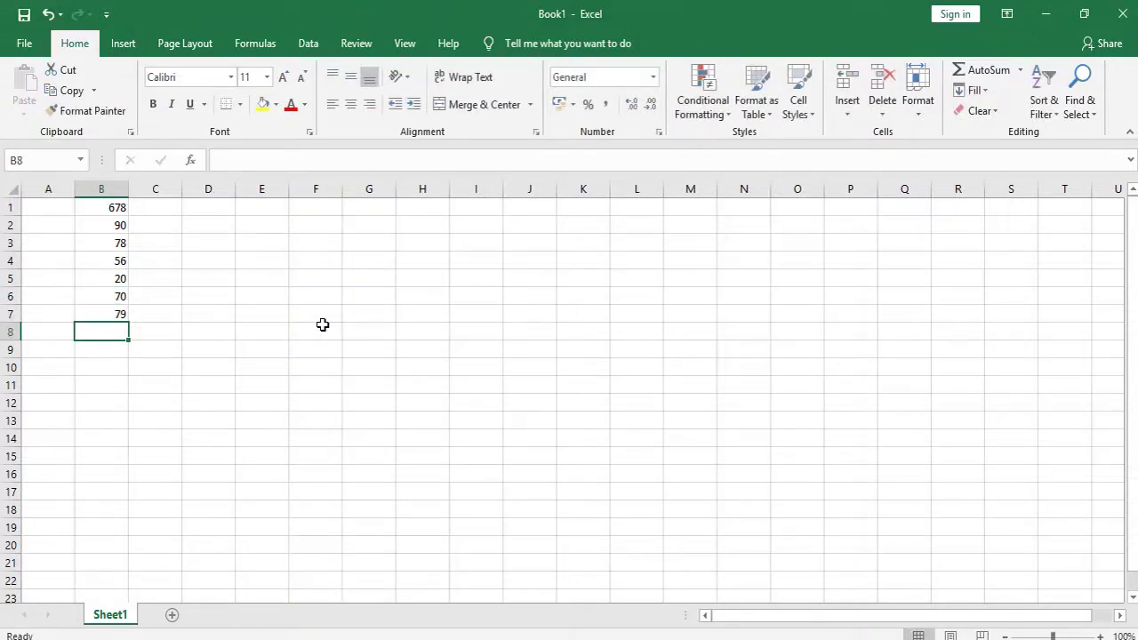
pyautogui.write('89')
pyautogui.press('Return')
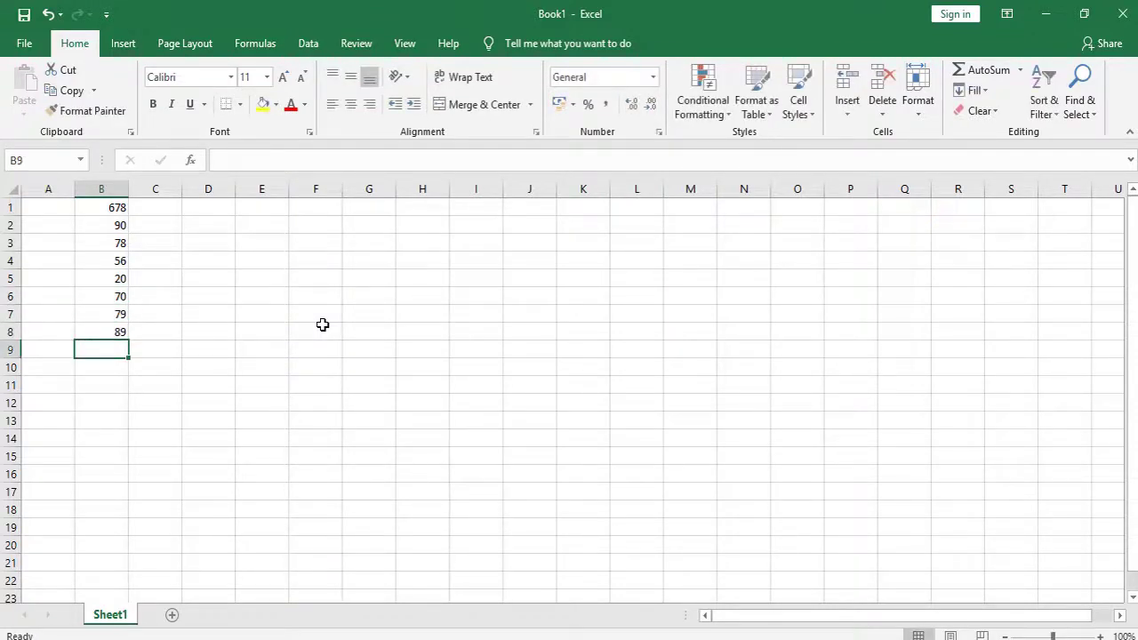
# Enter 65 in B9 and fill a temporary 1–9 numbering down A1:A9
pyautogui.write('65')
pyautogui.click(166, 502)
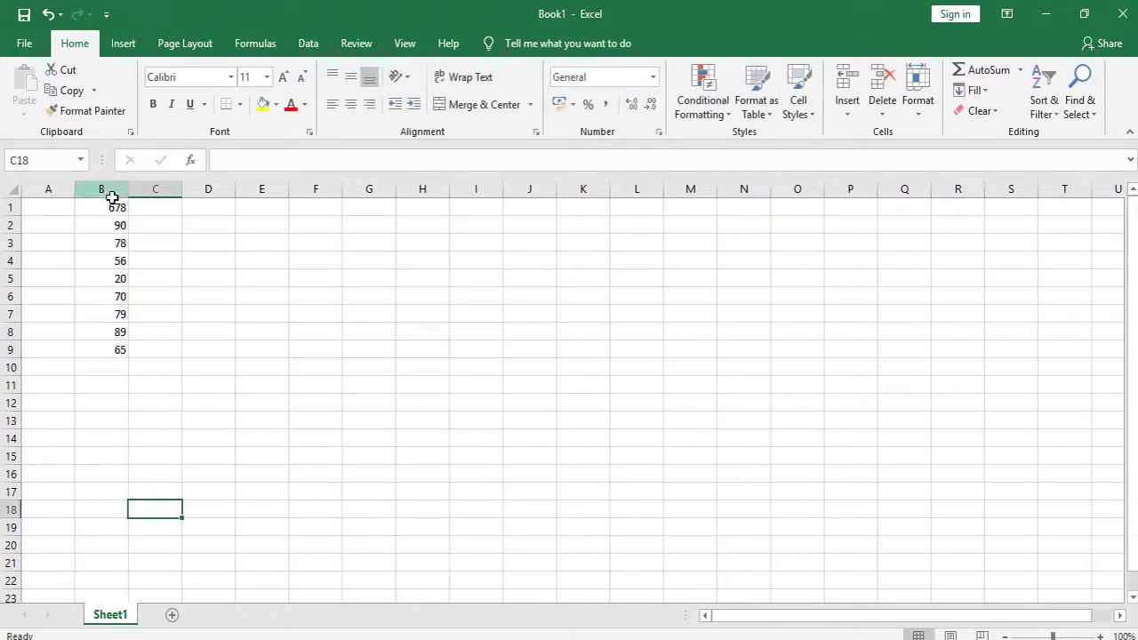
pyautogui.click(51, 208)
pyautogui.write('1')
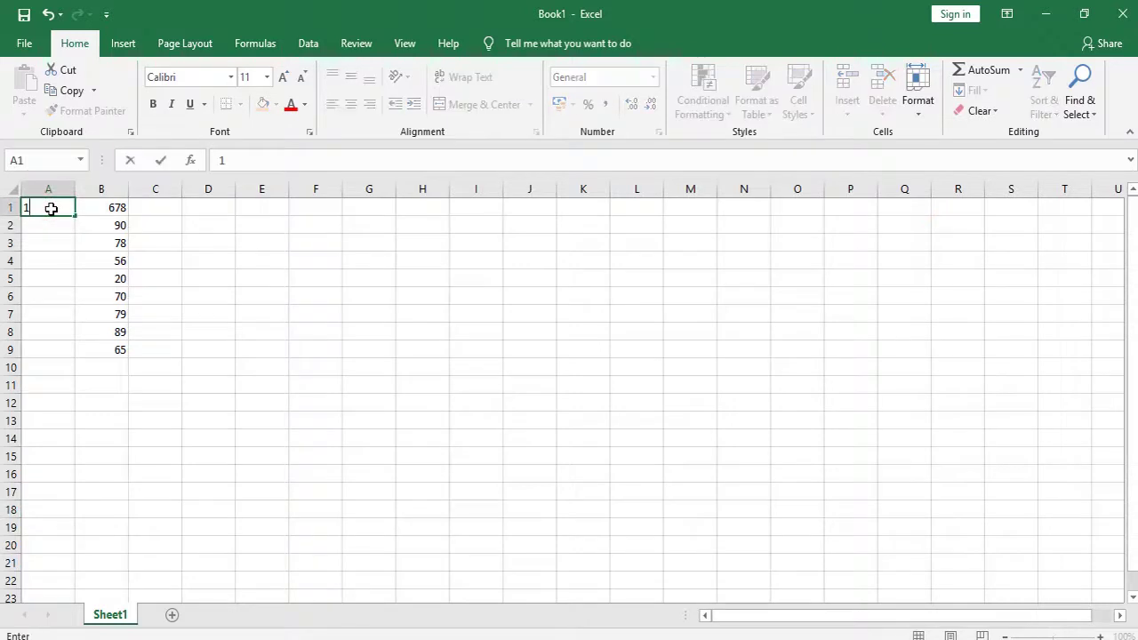
pyautogui.press('Return')
pyautogui.write('2')
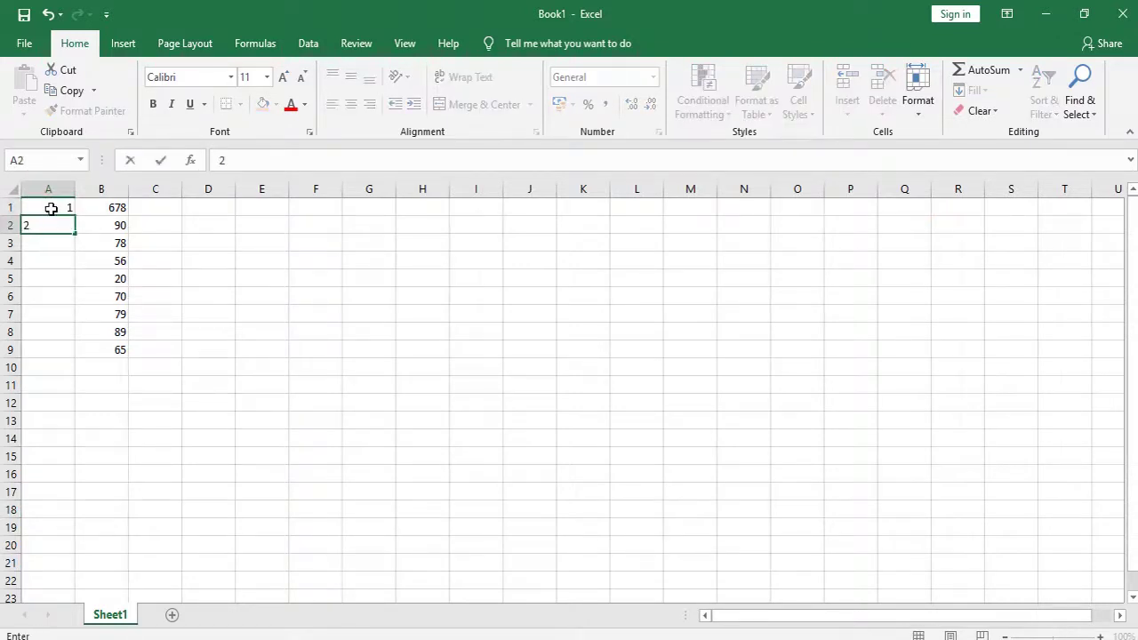
pyautogui.press('Return')
pyautogui.moveTo(65, 207); pyautogui.dragTo(65, 228)
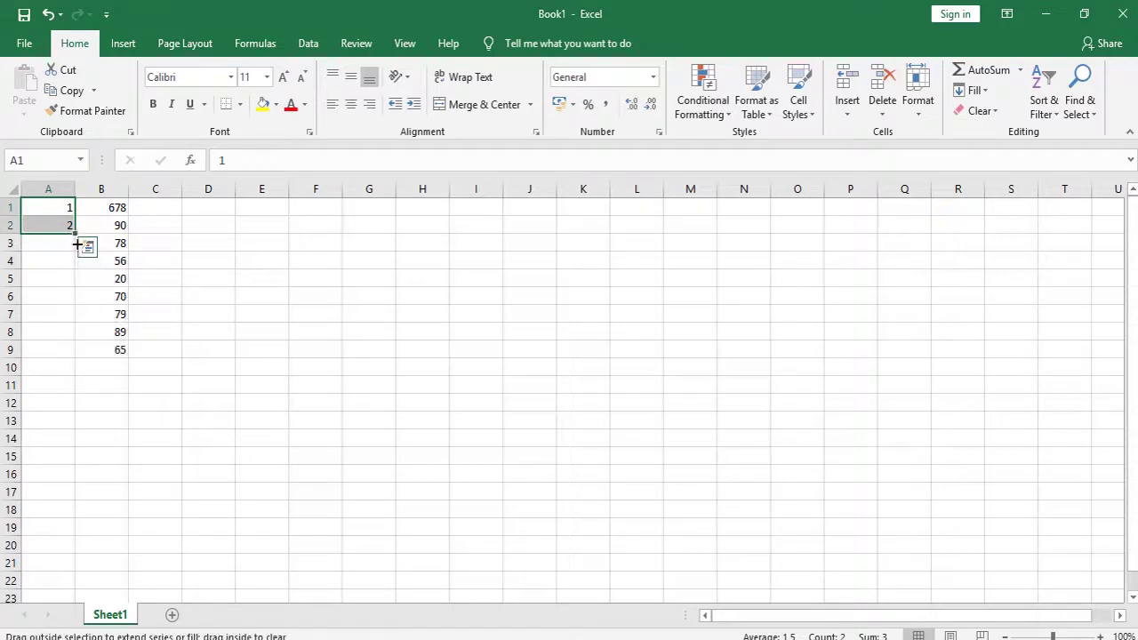
pyautogui.moveTo(77, 245); pyautogui.dragTo(74, 353)
pyautogui.click(163, 406)
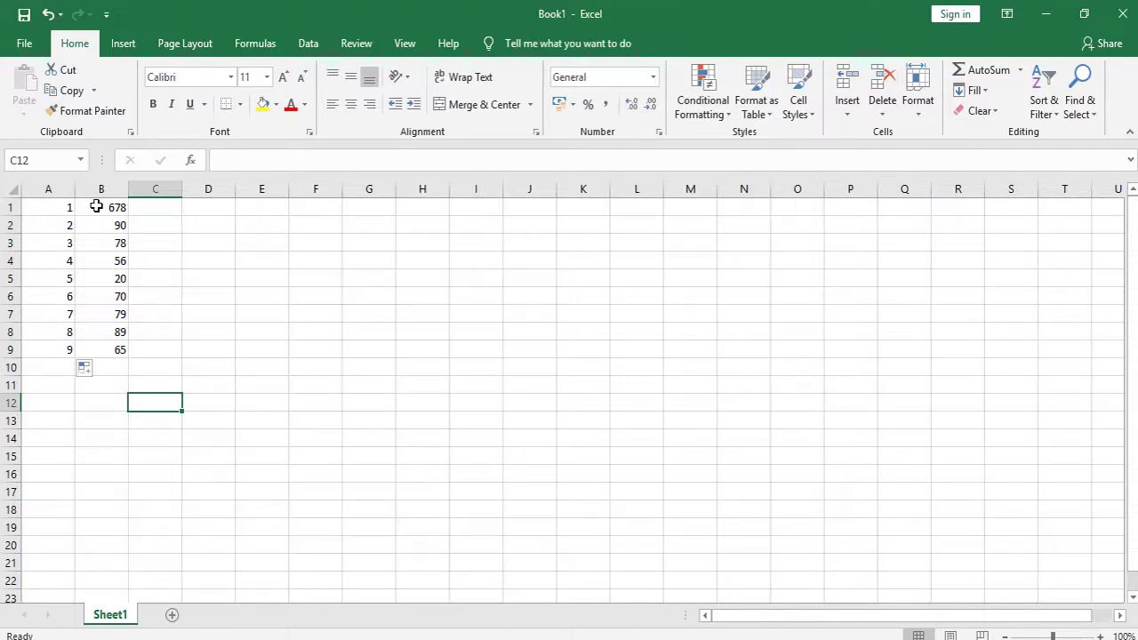
# Clear the temporary 1–9 numbering from column A
pyautogui.moveTo(68, 206); pyautogui.dragTo(55, 351)
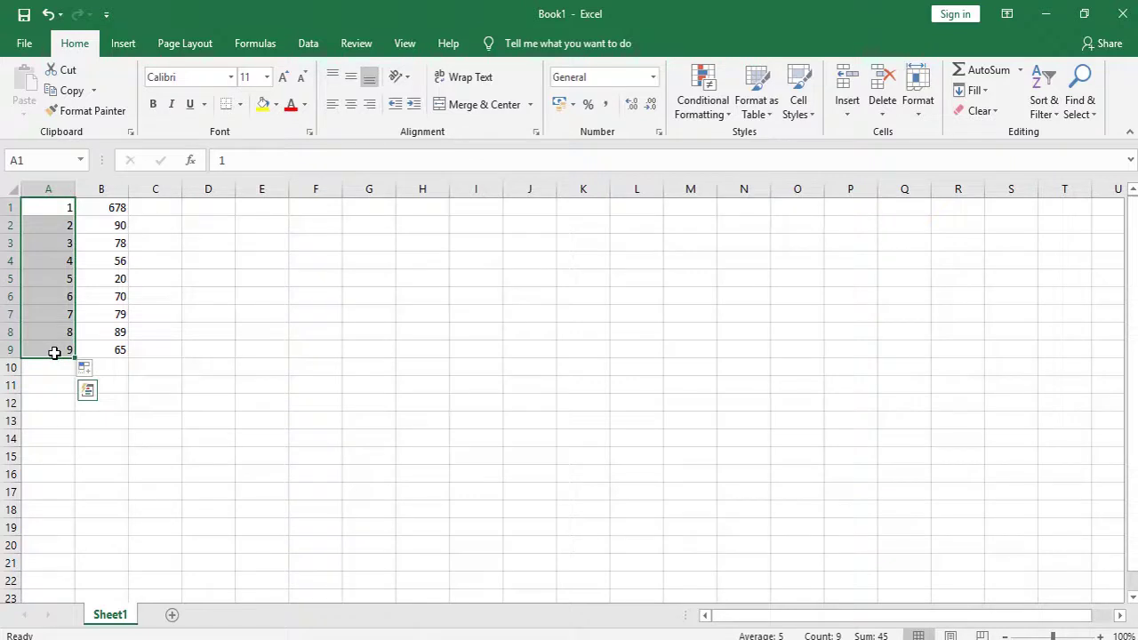
pyautogui.press('Delete')
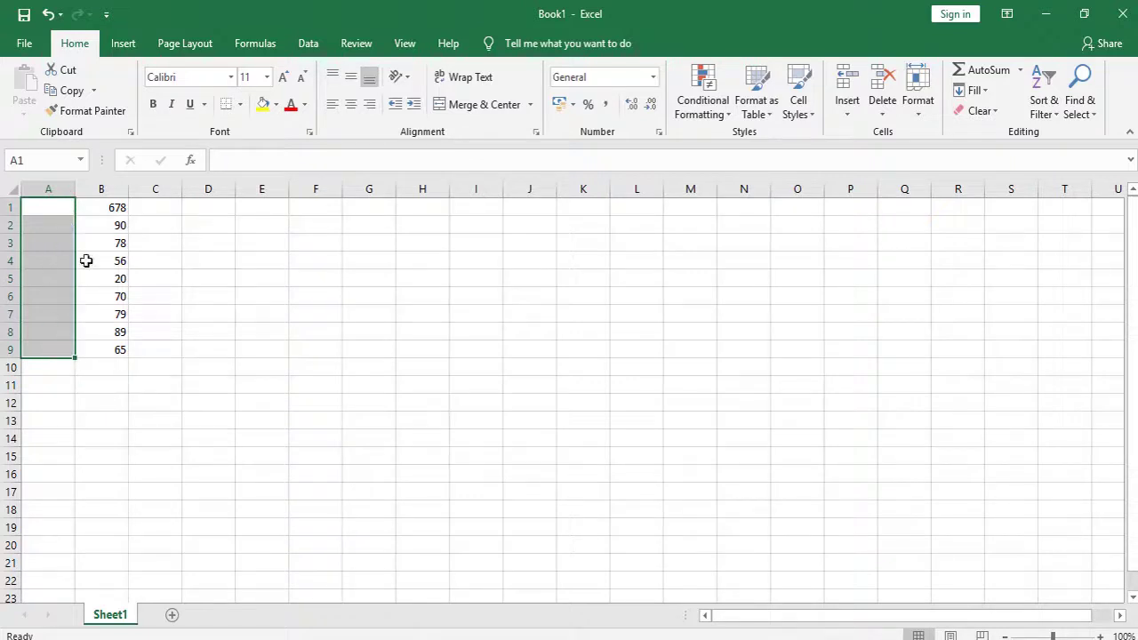
pyautogui.click(142, 290)
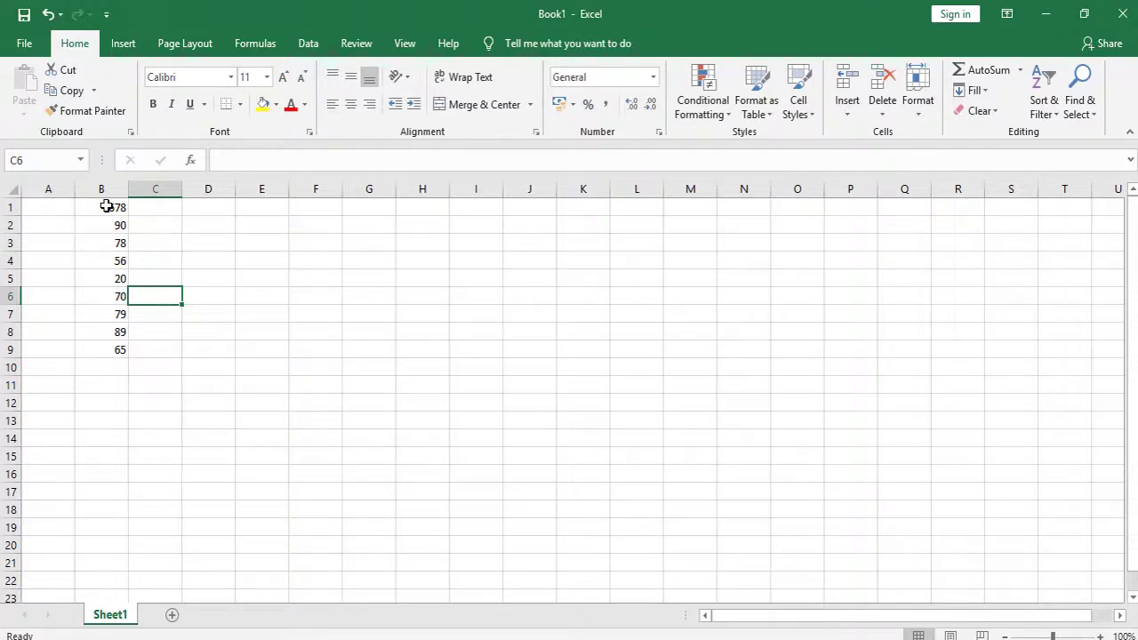
# Select the nine numbers in B1:B9 and switch to the Data ribbon
pyautogui.moveTo(106, 206); pyautogui.dragTo(108, 245)
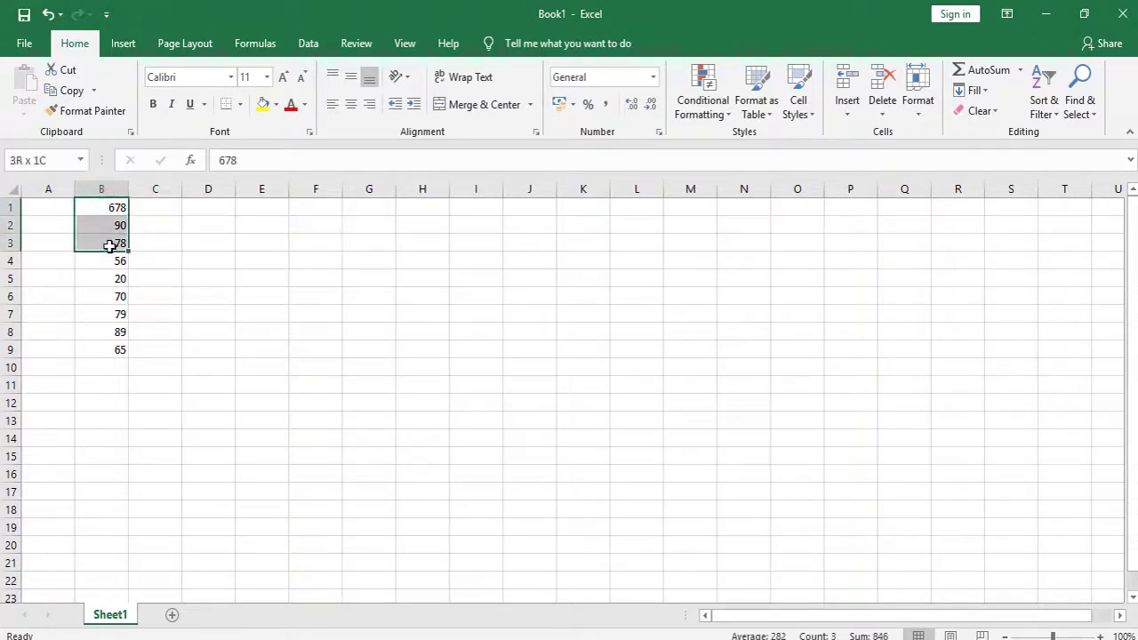
pyautogui.moveTo(109, 245); pyautogui.dragTo(120, 350)
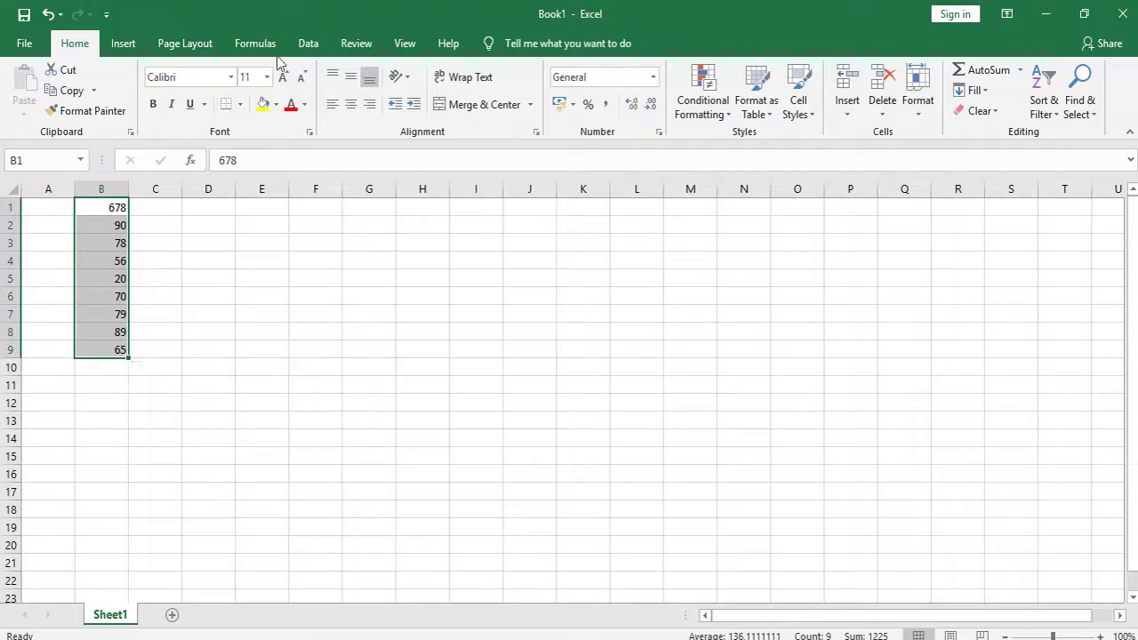
pyautogui.click(303, 49)
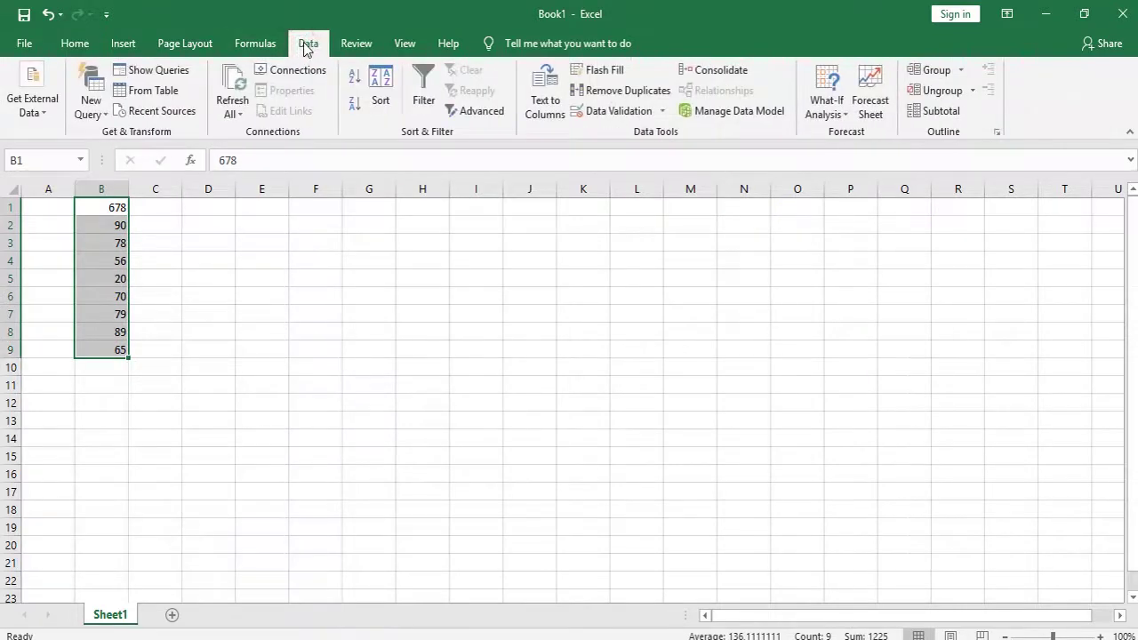
# Sort B1:B9 by Column B cell values, Smallest to Largest, in the Sort dialog
pyautogui.click(373, 104)
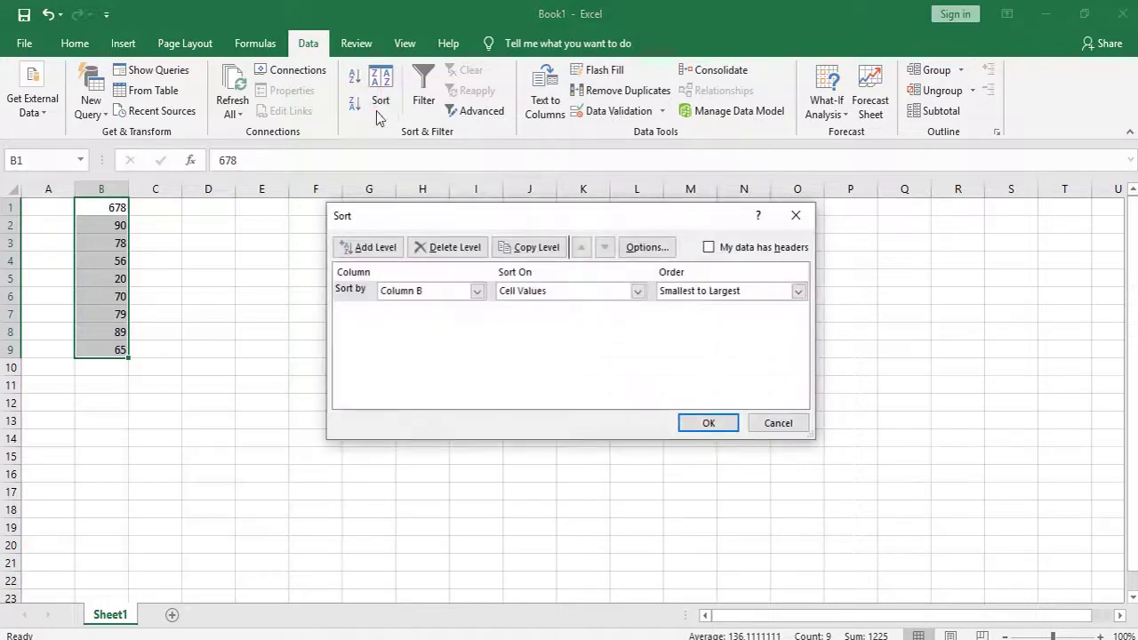
pyautogui.moveTo(449, 215); pyautogui.dragTo(390, 154)
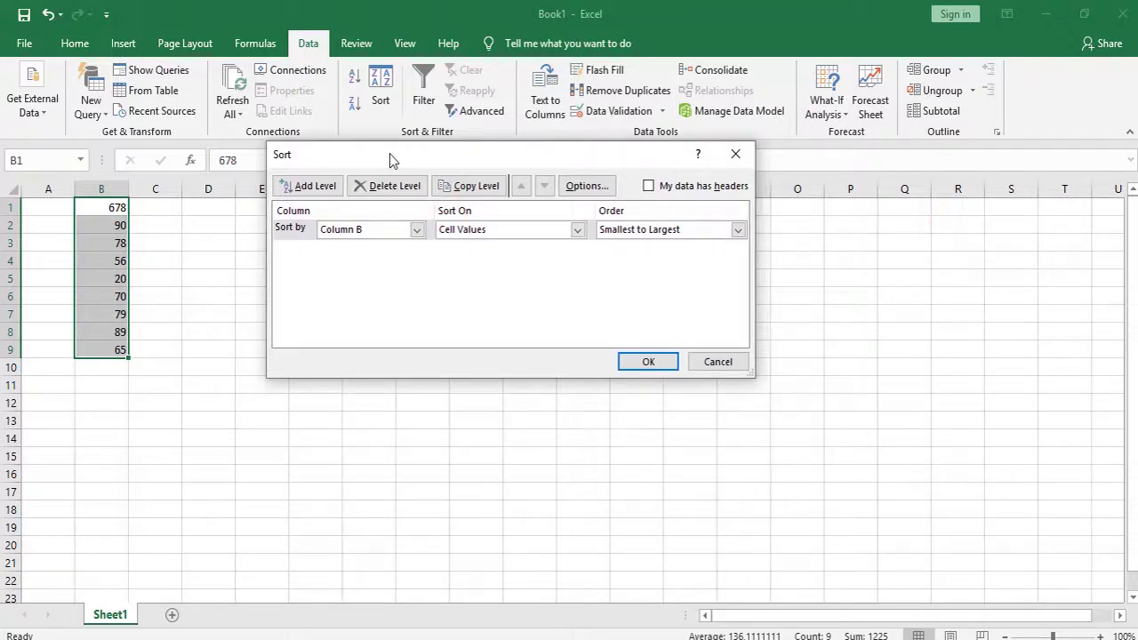
pyautogui.click(417, 230)
pyautogui.click(420, 230)
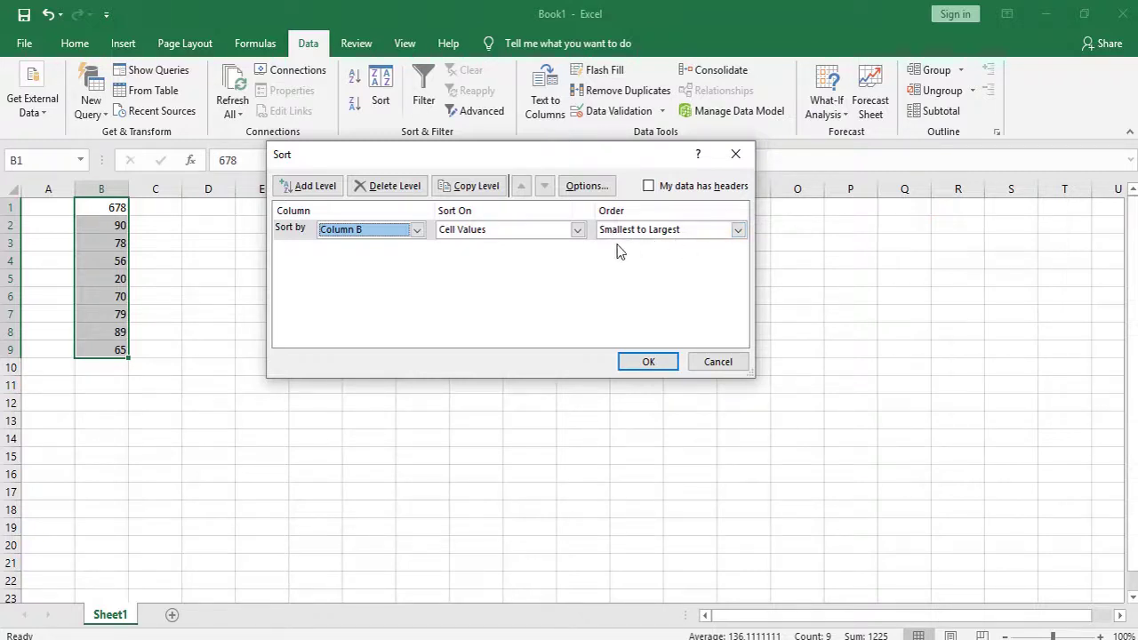
pyautogui.click(739, 230)
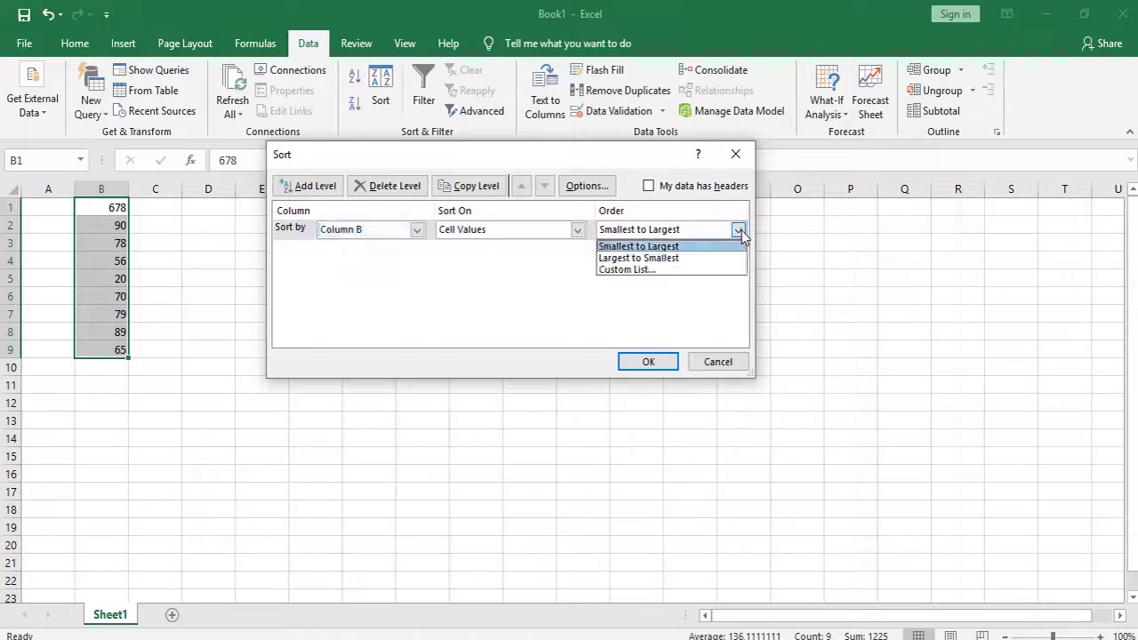
pyautogui.click(678, 258)
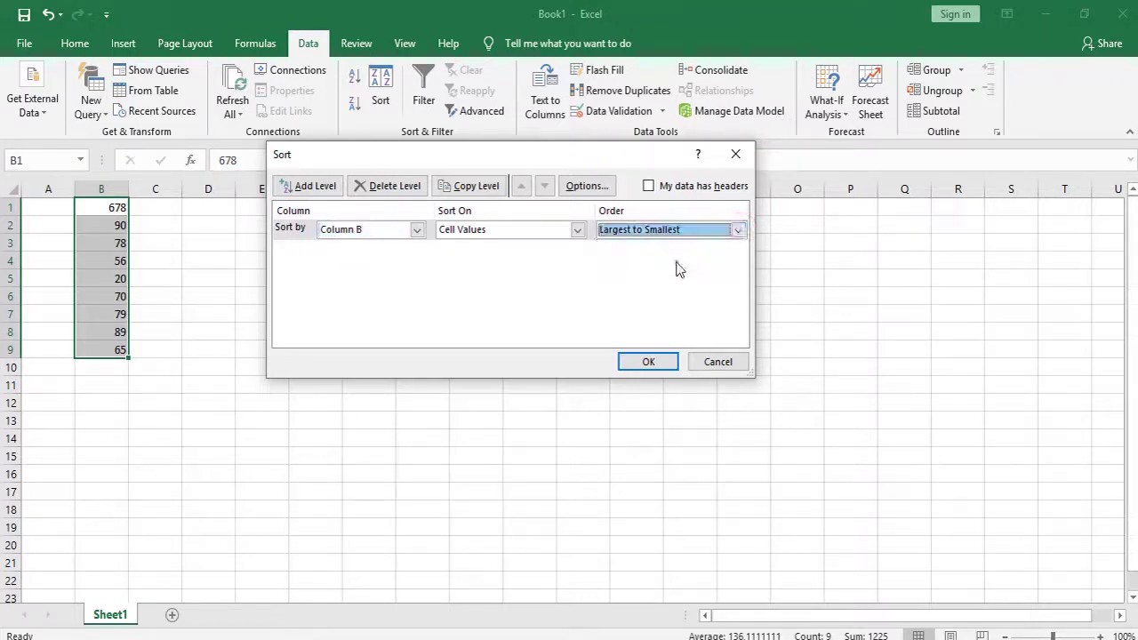
pyautogui.click(738, 230)
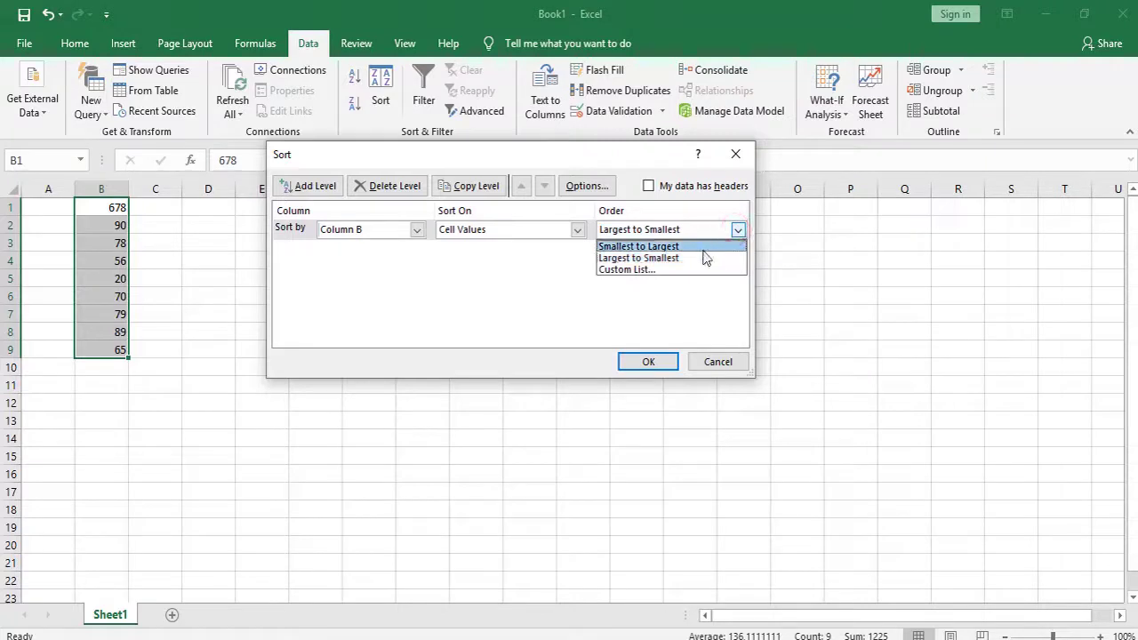
pyautogui.click(703, 250)
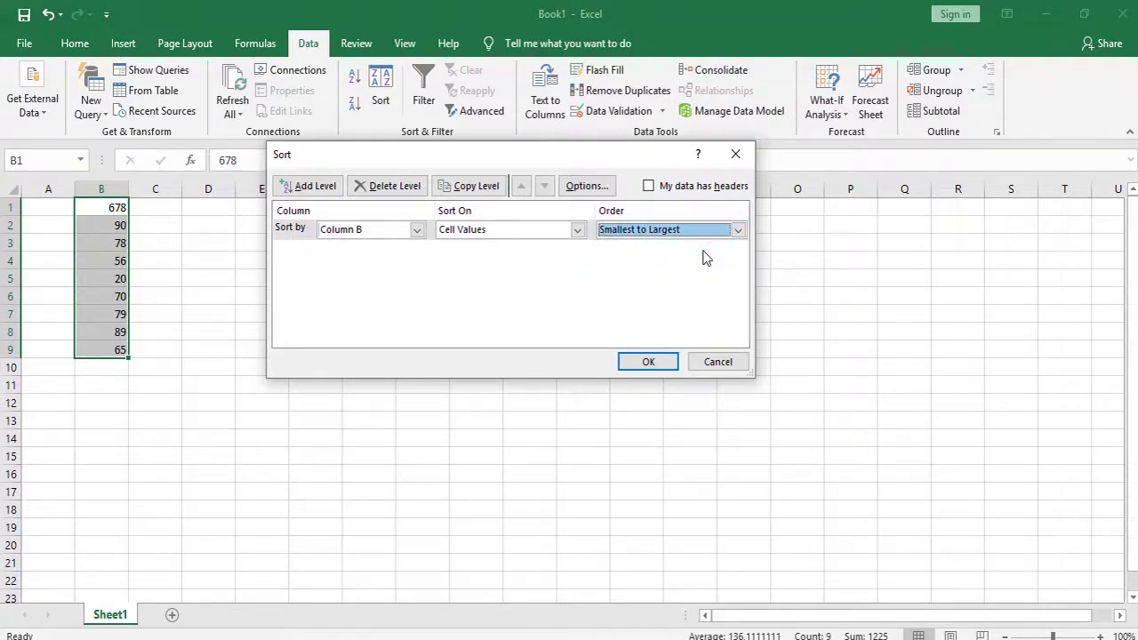
pyautogui.click(650, 362)
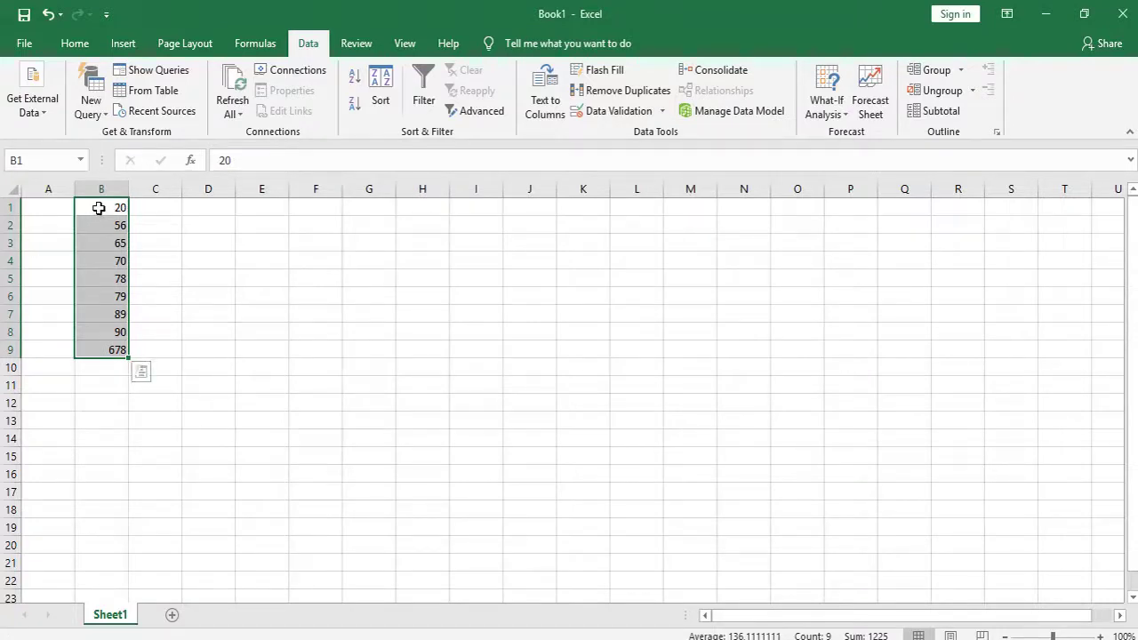
# Re-sort B1:B9 with Order set to Largest to Smallest in the Sort dialog
pyautogui.moveTo(99, 208)
pyautogui.mouseDown()
pyautogui.moveTo(103, 343)
pyautogui.moveTo(116, 350)
pyautogui.moveTo(116, 208)
pyautogui.moveTo(106, 343)
pyautogui.mouseUp()
pyautogui.click(380, 99)
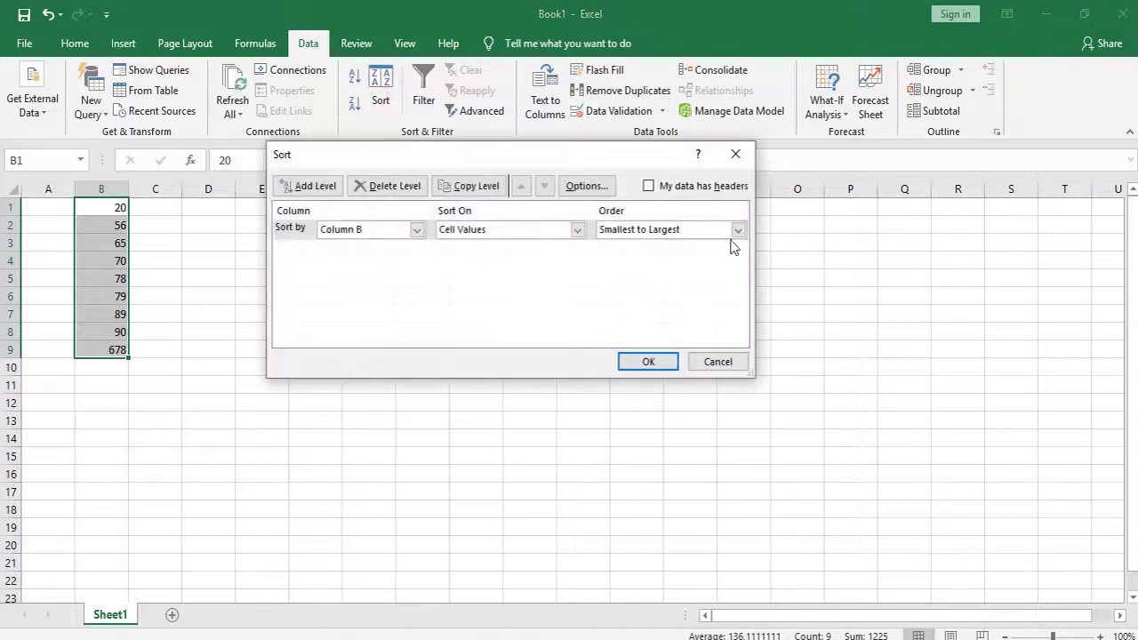
pyautogui.click(737, 229)
pyautogui.click(704, 258)
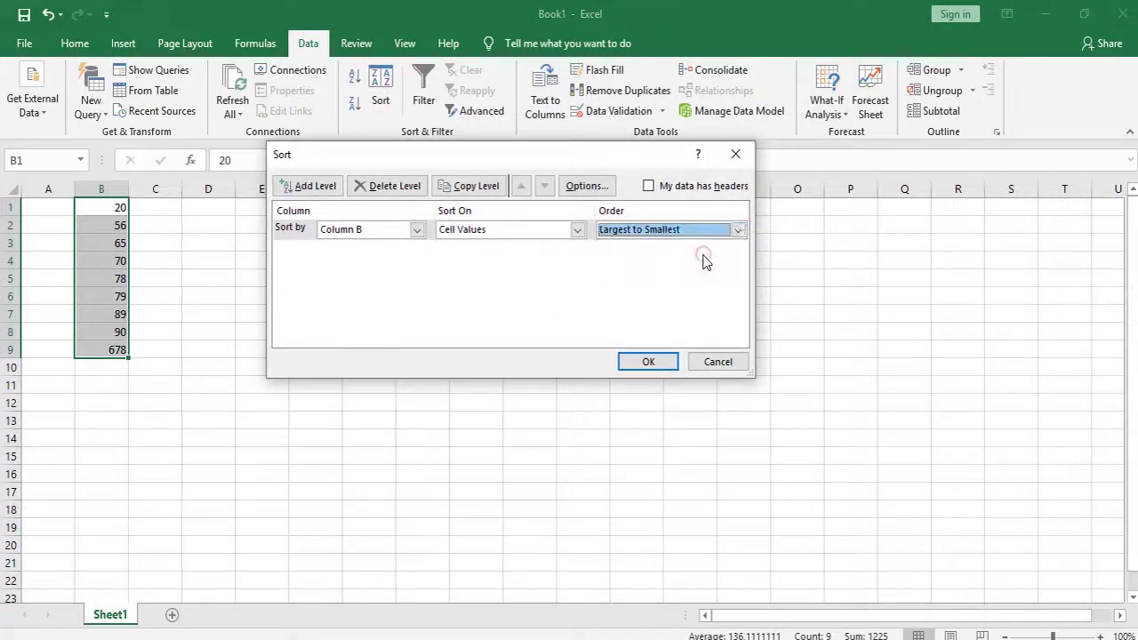
pyautogui.click(654, 361)
pyautogui.click(279, 384)
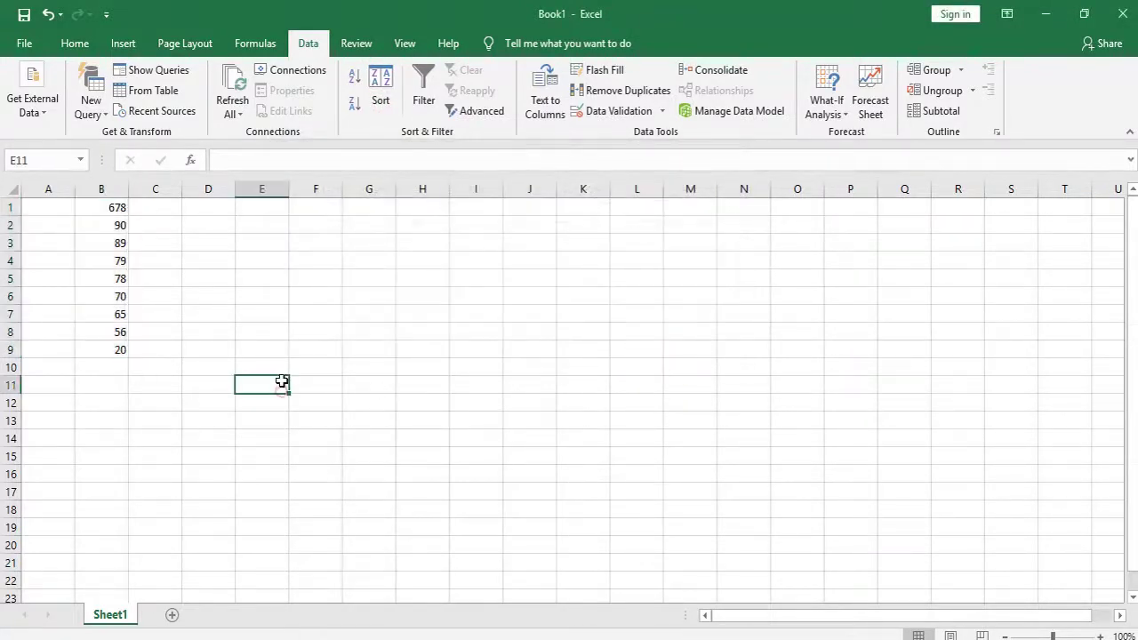